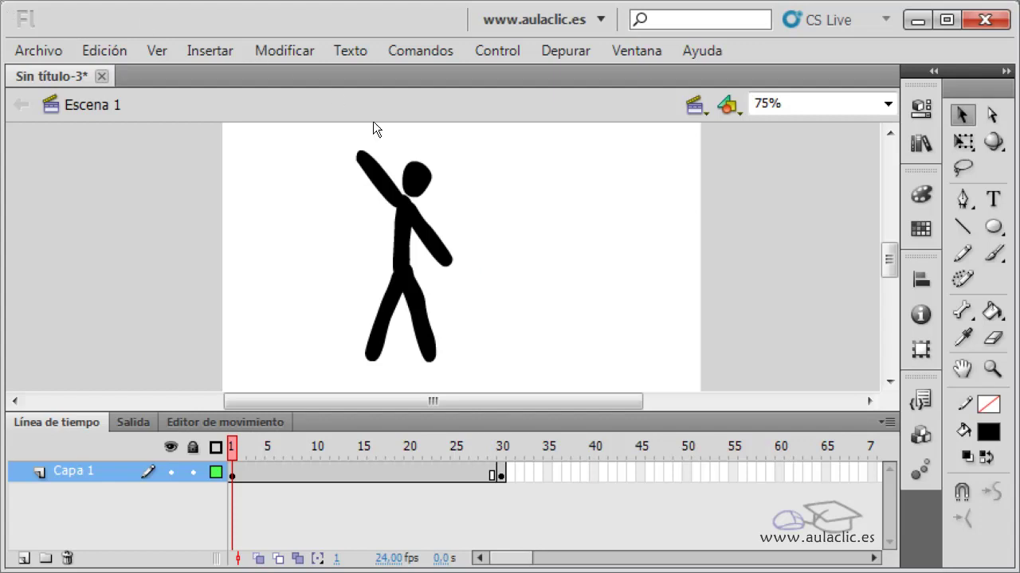
Apply a shape tween to the stick figure on Capa 1 between the keyframes at frames 1 and 30
click(498, 475)
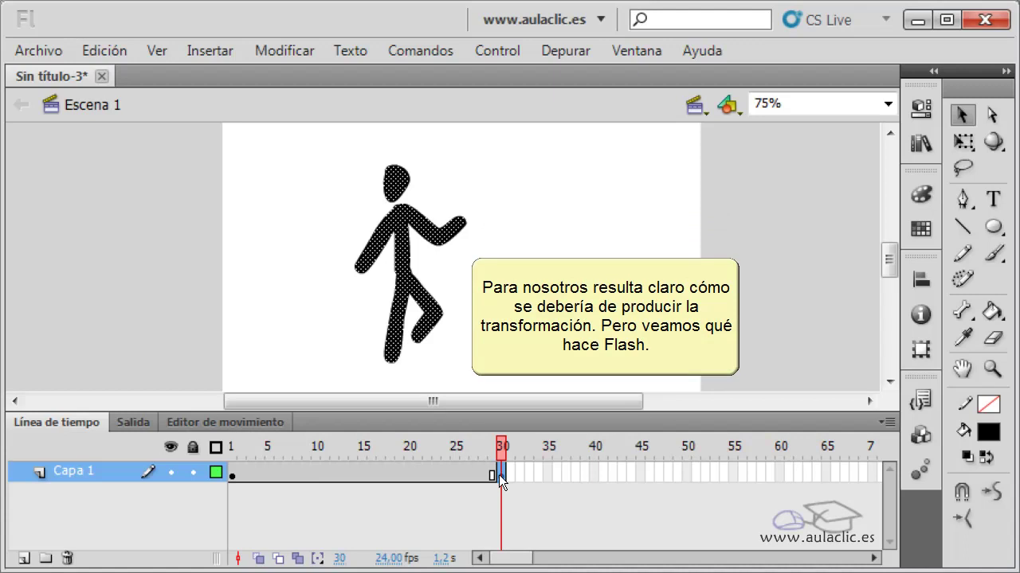
click(232, 477)
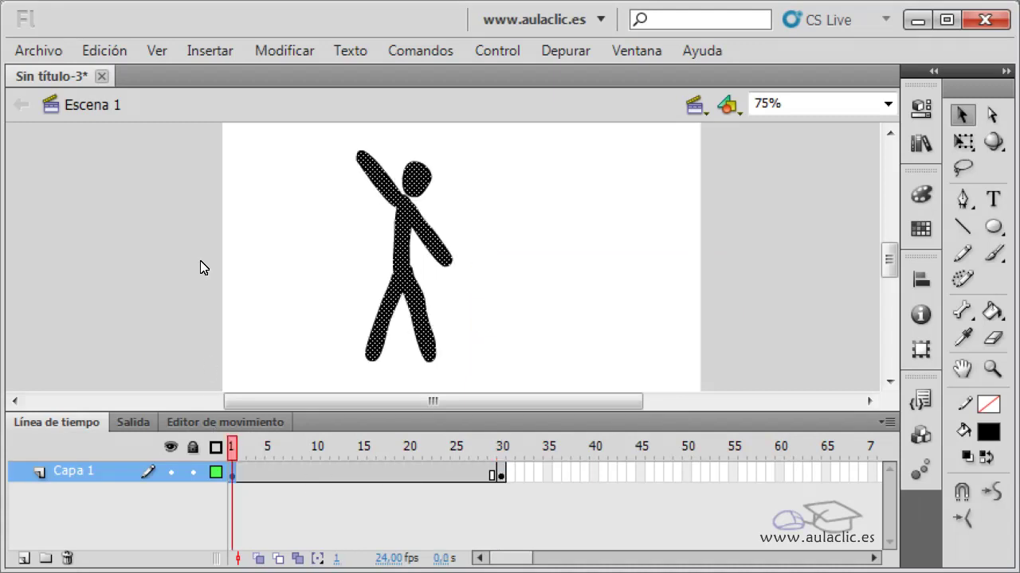
click(199, 54)
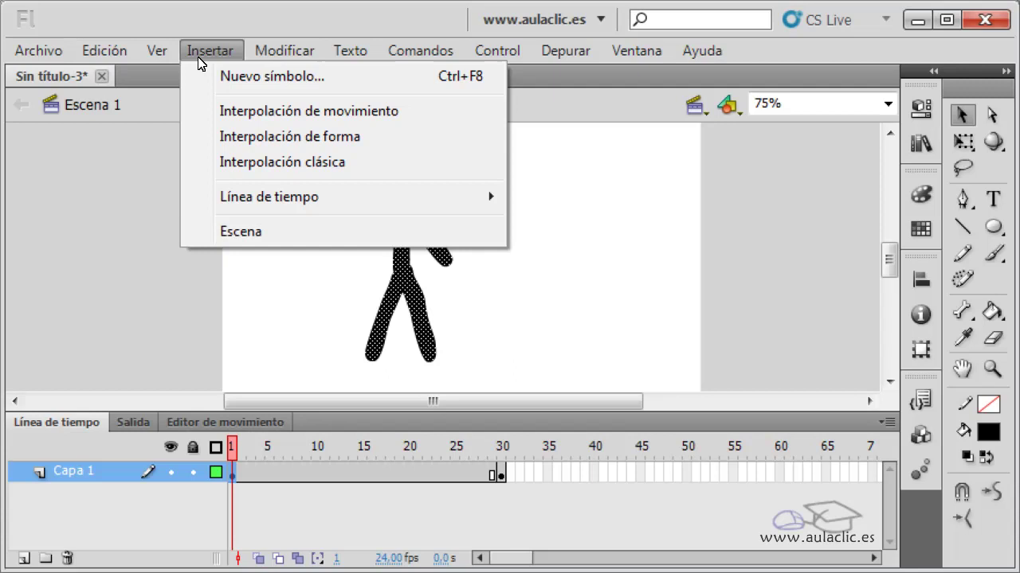
click(246, 147)
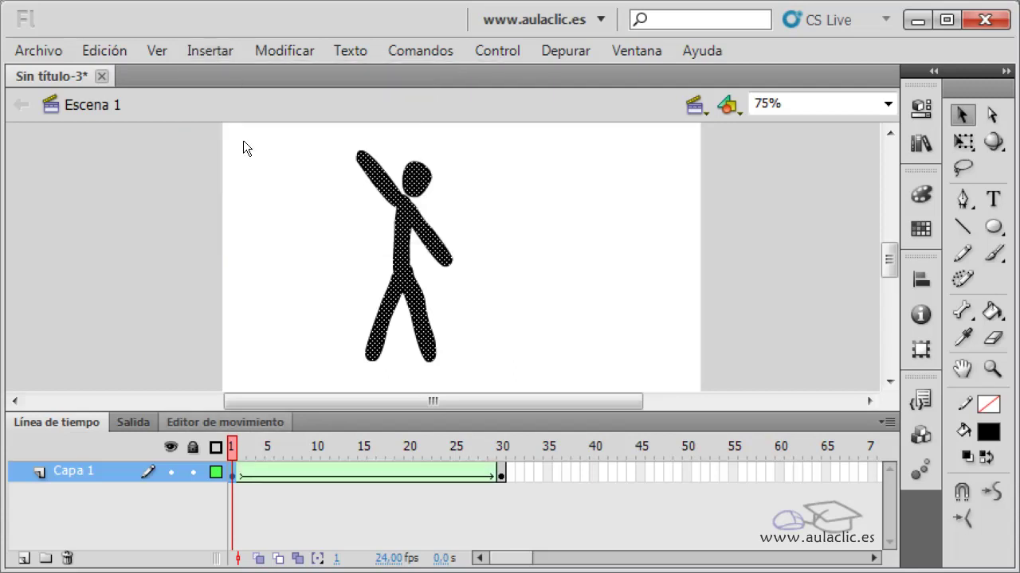
Examine the intermediate frames of the shape tween from frame 1 to frame 30
click(253, 473)
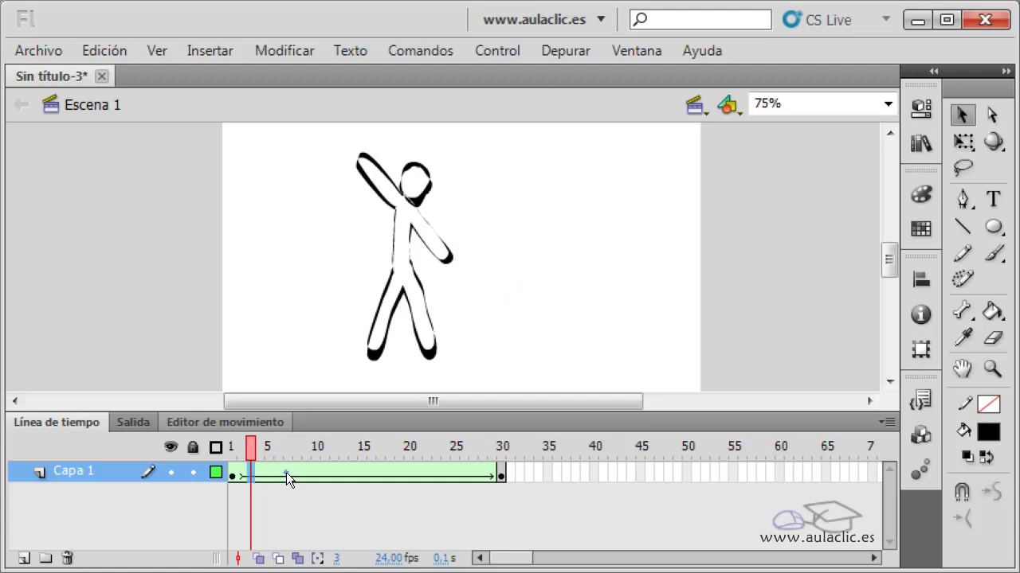
click(286, 472)
click(366, 478)
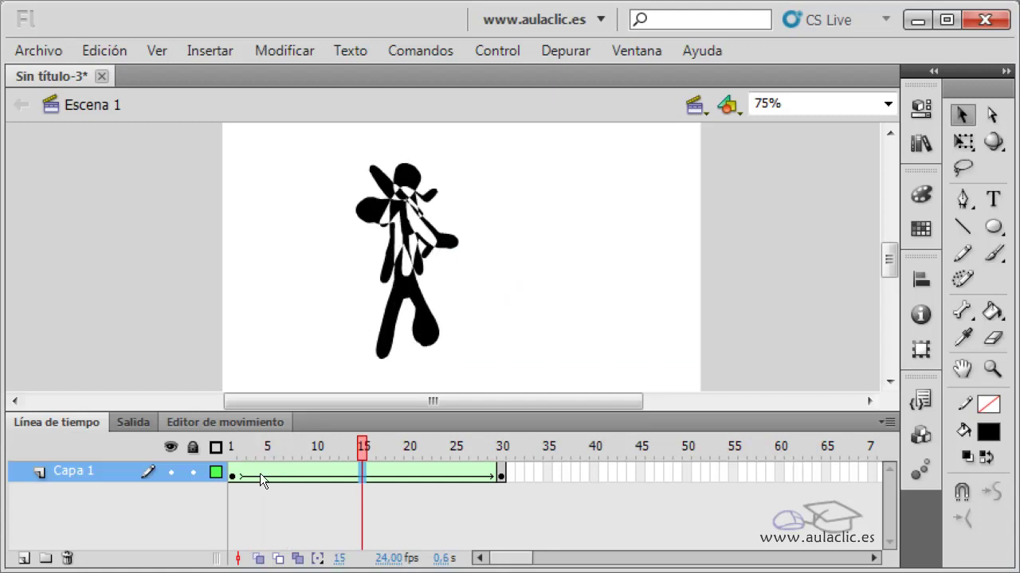
click(230, 471)
drag(236, 447, 511, 446)
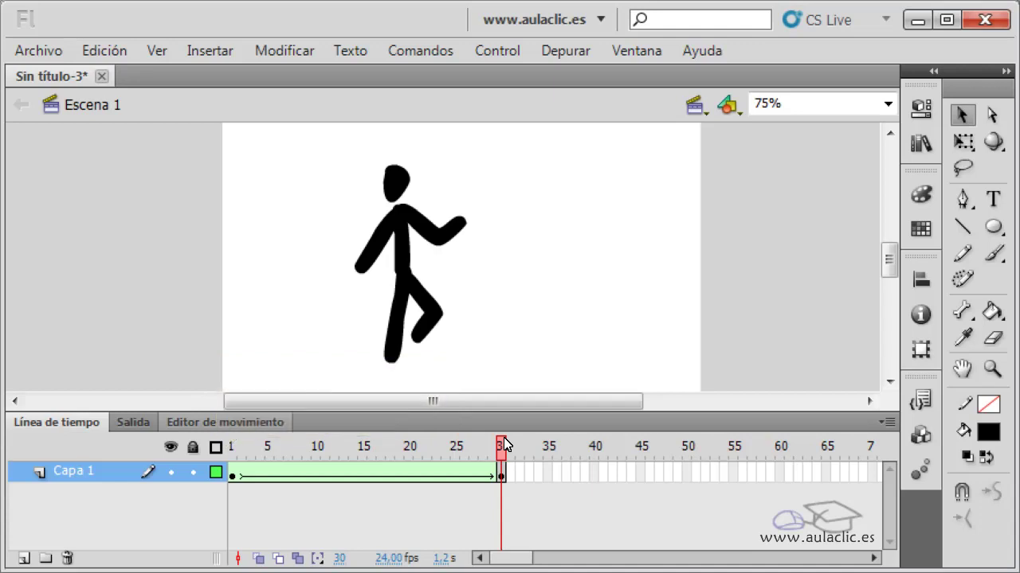
Add a shape hint to the figure in frame 1 and place it on the tip of the raised arm
click(232, 473)
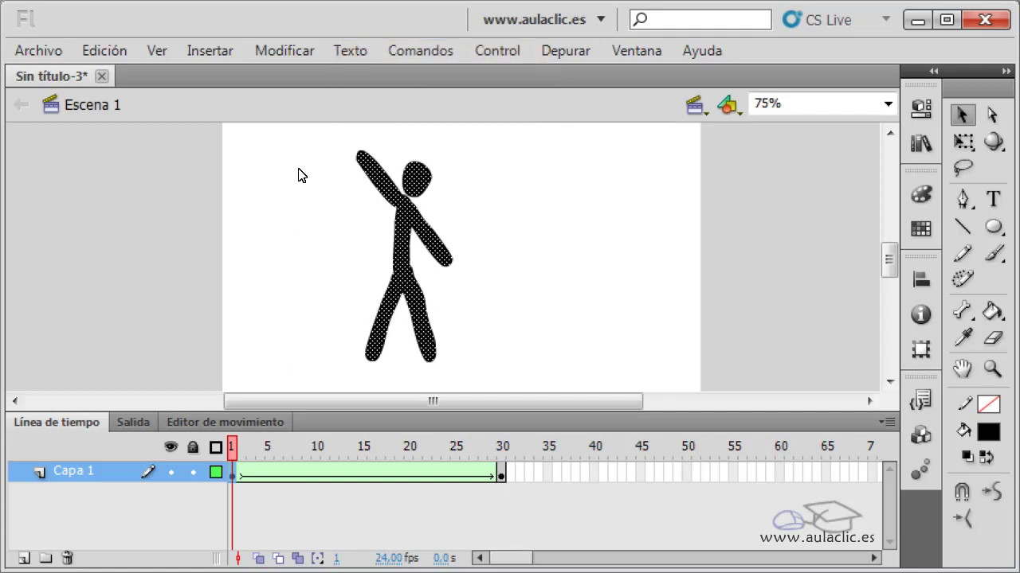
click(299, 53)
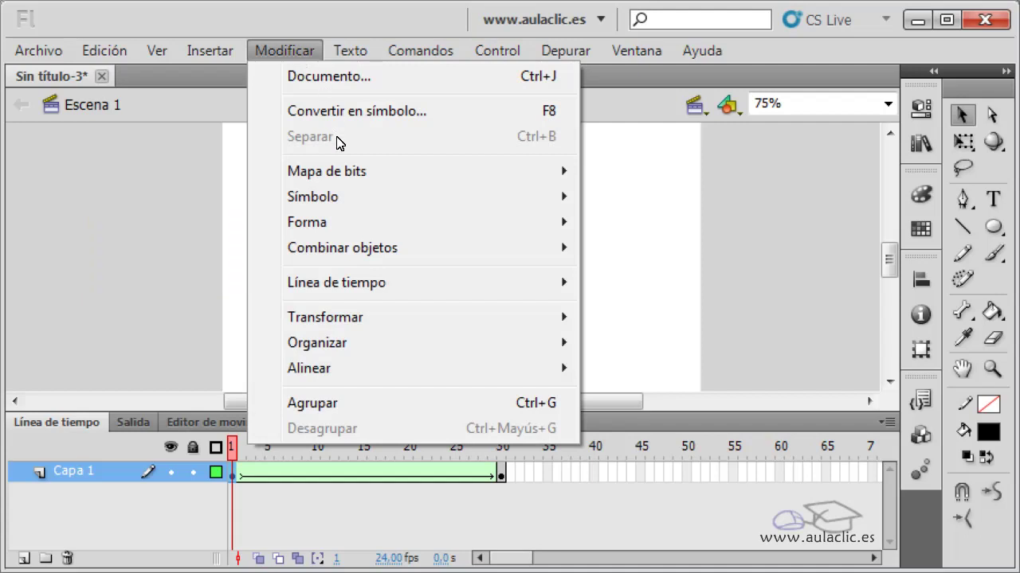
mouse_move(341, 231)
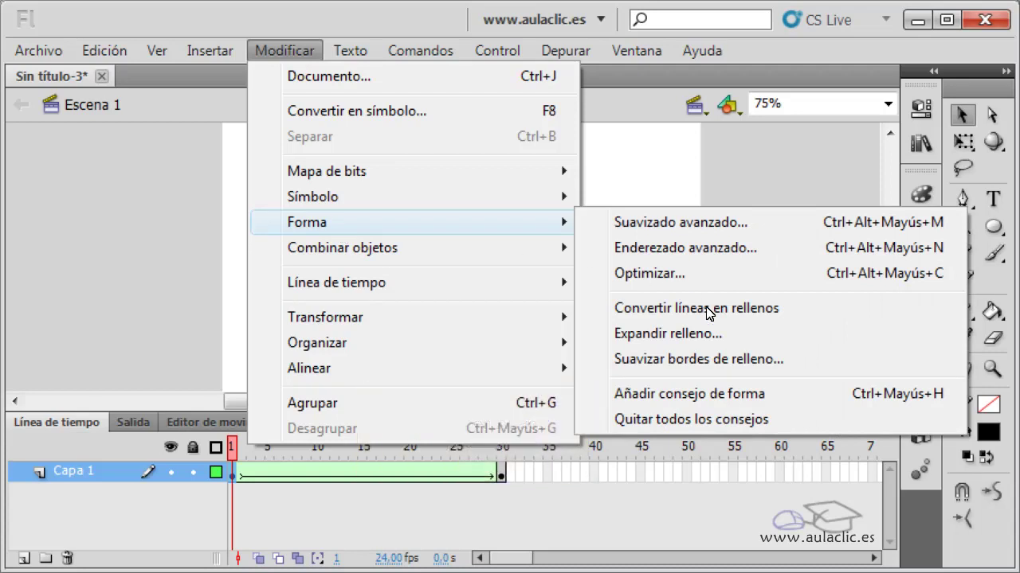
click(747, 394)
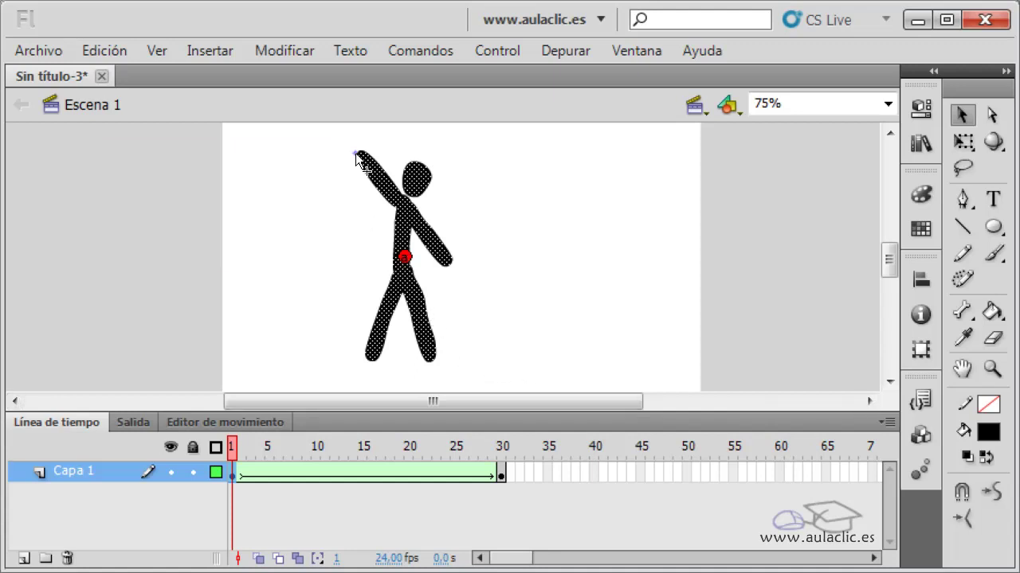
drag(357, 156, 357, 156)
Add a second shape hint in frame 1 and place it on the hand of the lowered arm
click(296, 56)
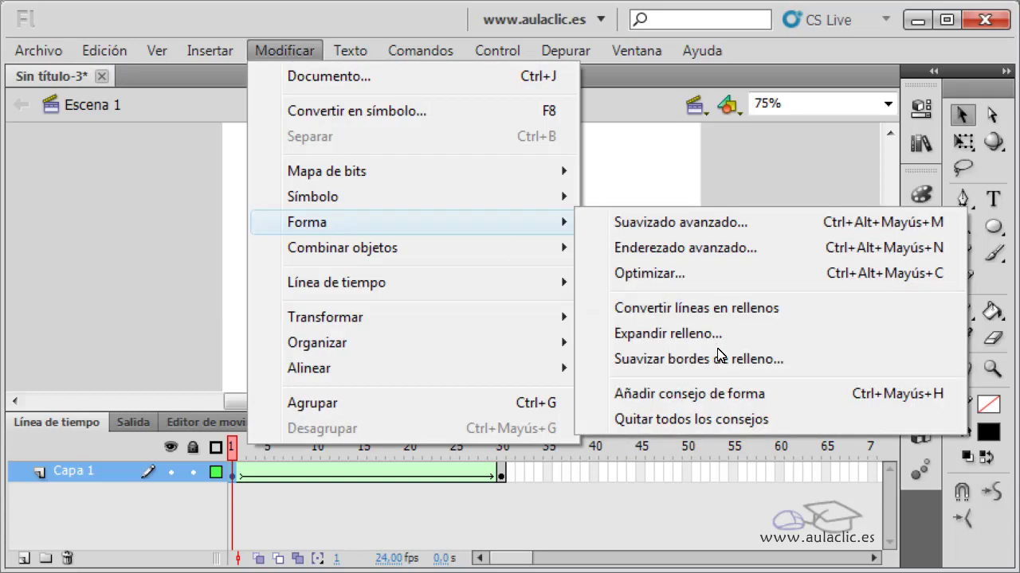
click(725, 391)
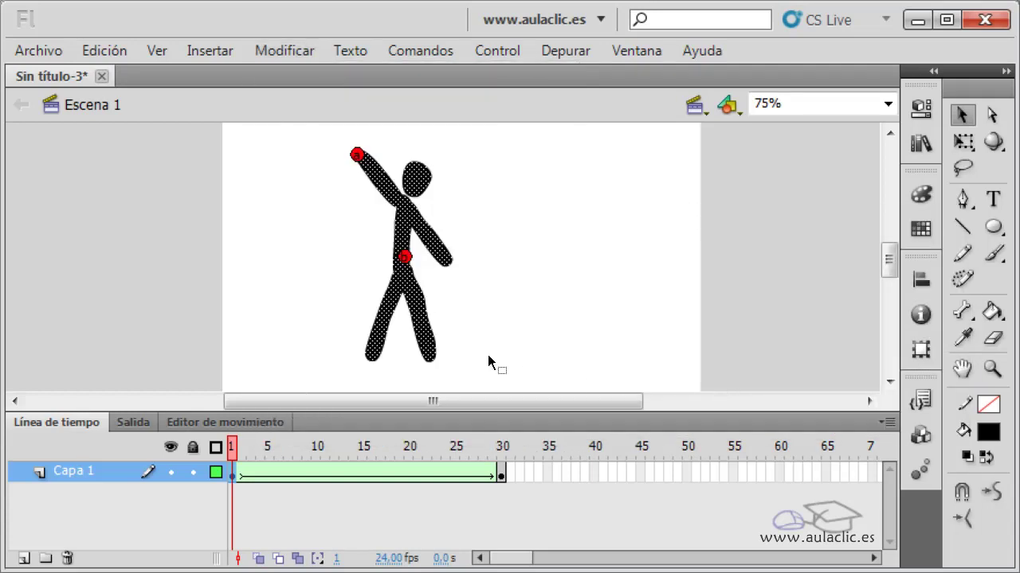
drag(404, 256, 451, 265)
Add a third shape hint in frame 1 and place it on the figure's left-hand foot
click(287, 51)
mouse_move(327, 227)
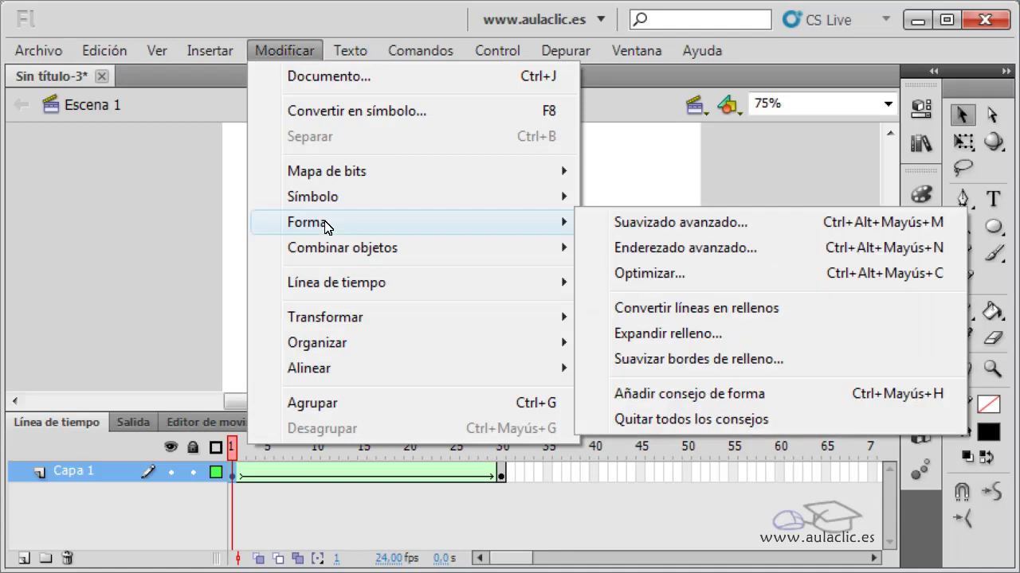
click(667, 401)
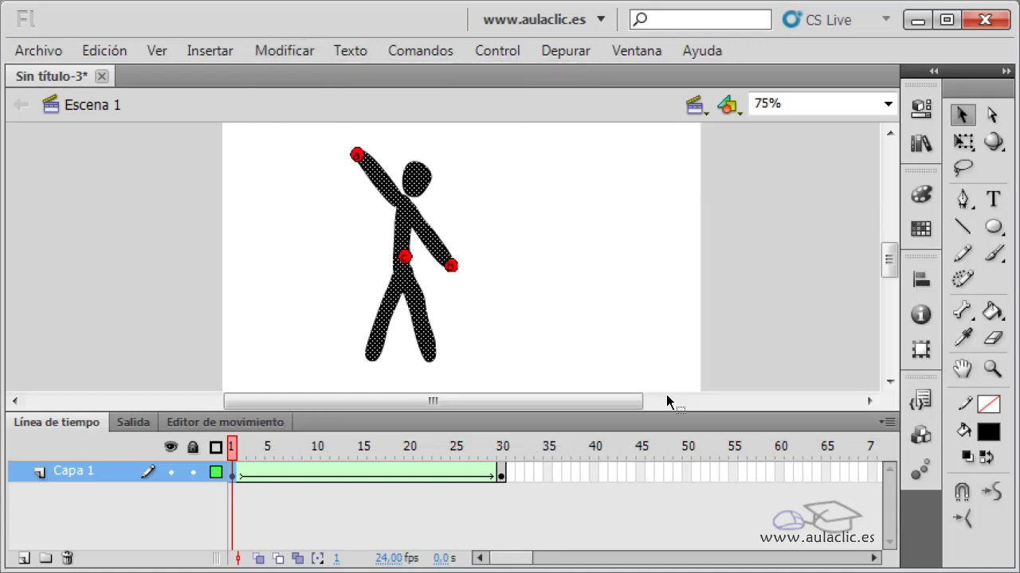
drag(368, 361, 367, 360)
Add a fourth shape hint in frame 1 and place it on the figure's right-hand foot
click(285, 53)
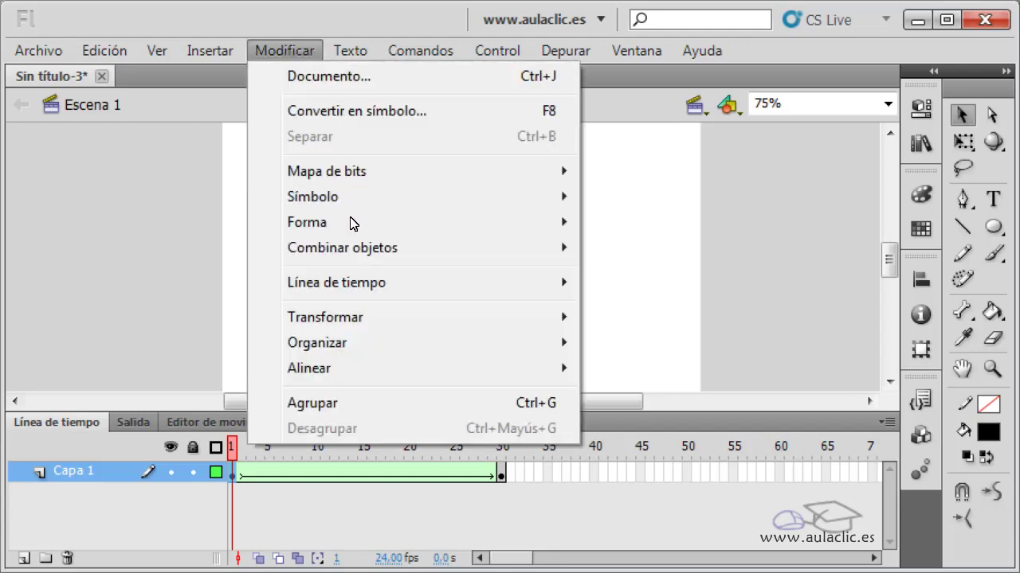
mouse_move(351, 223)
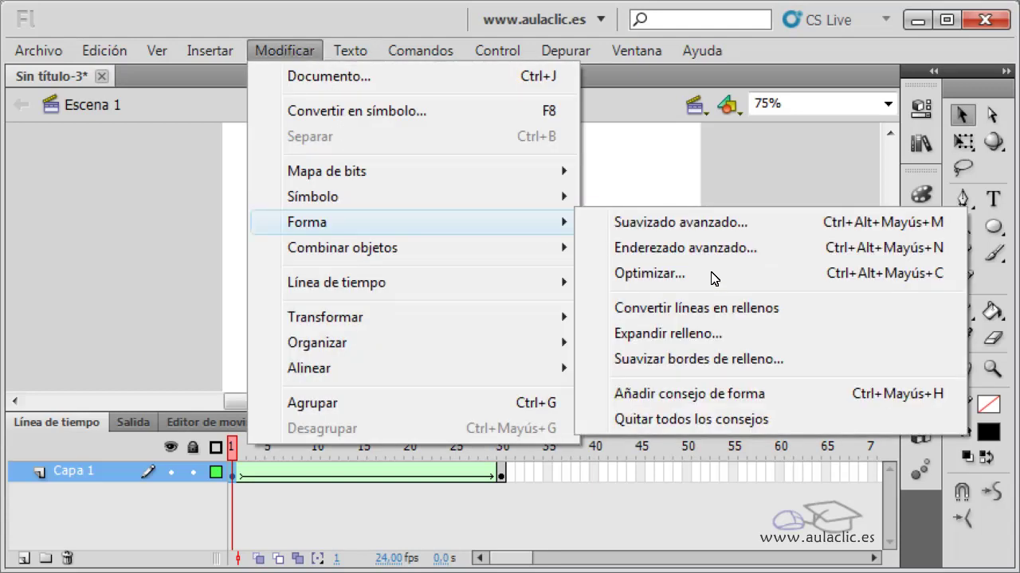
click(803, 395)
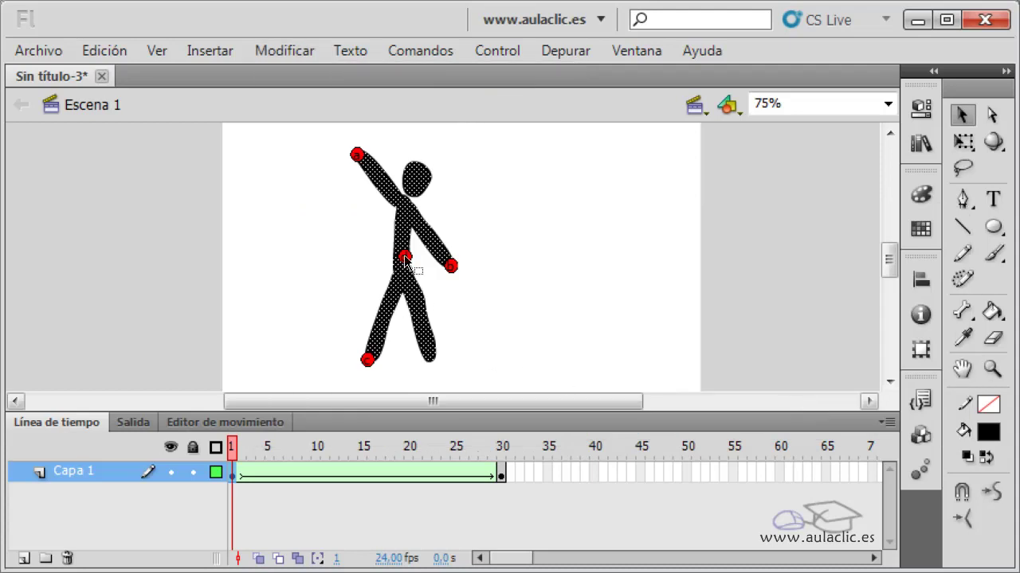
drag(436, 365, 434, 364)
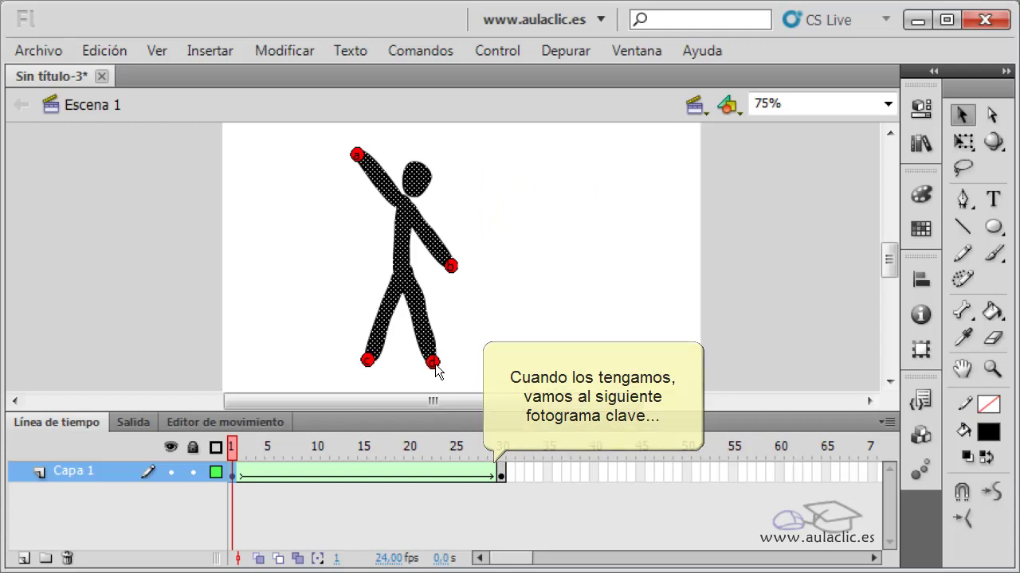
In frame 30, place hints a and b on the lowered and raised hands, and c and d on the standing and bent feet
click(500, 471)
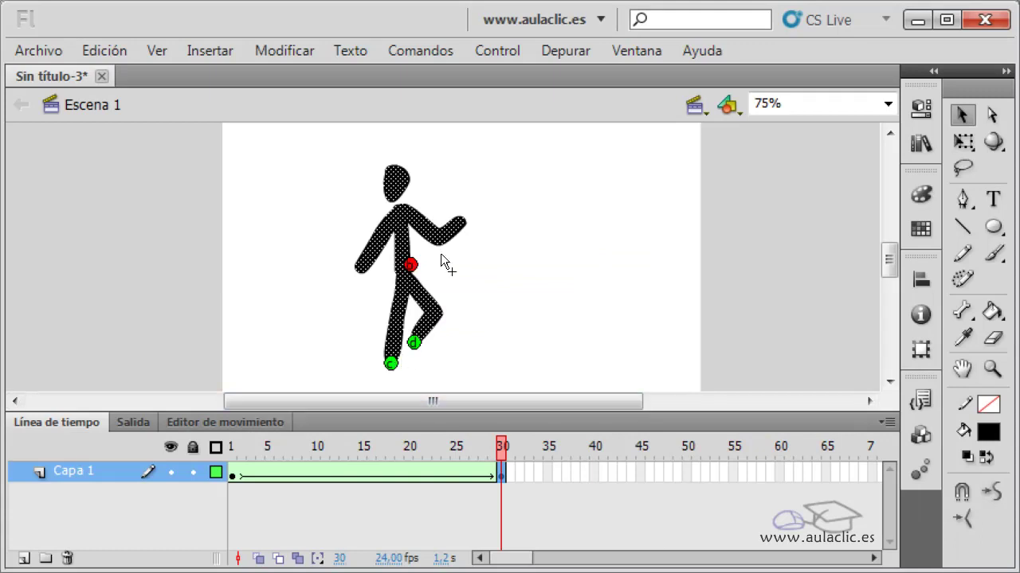
drag(464, 225, 465, 221)
drag(411, 266, 358, 276)
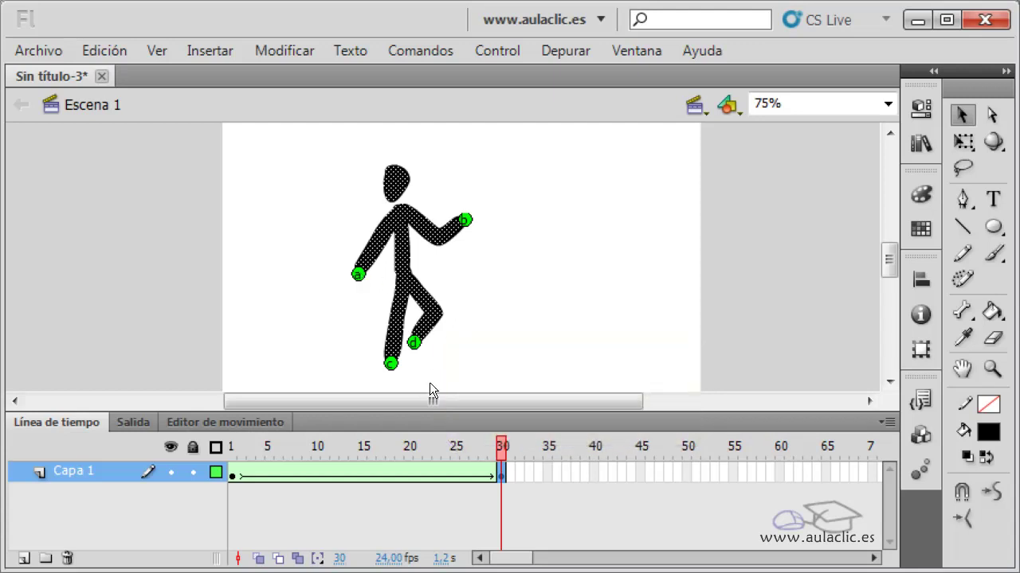
Review the shape tween with its hints at several intermediate frames and by scrubbing from frame 1 to 30
click(435, 473)
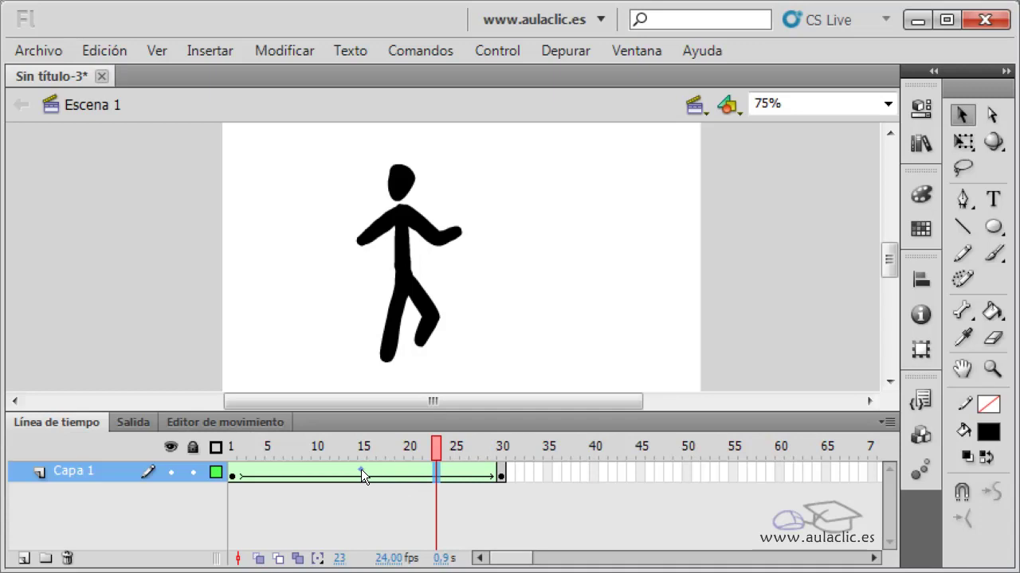
click(360, 470)
click(278, 472)
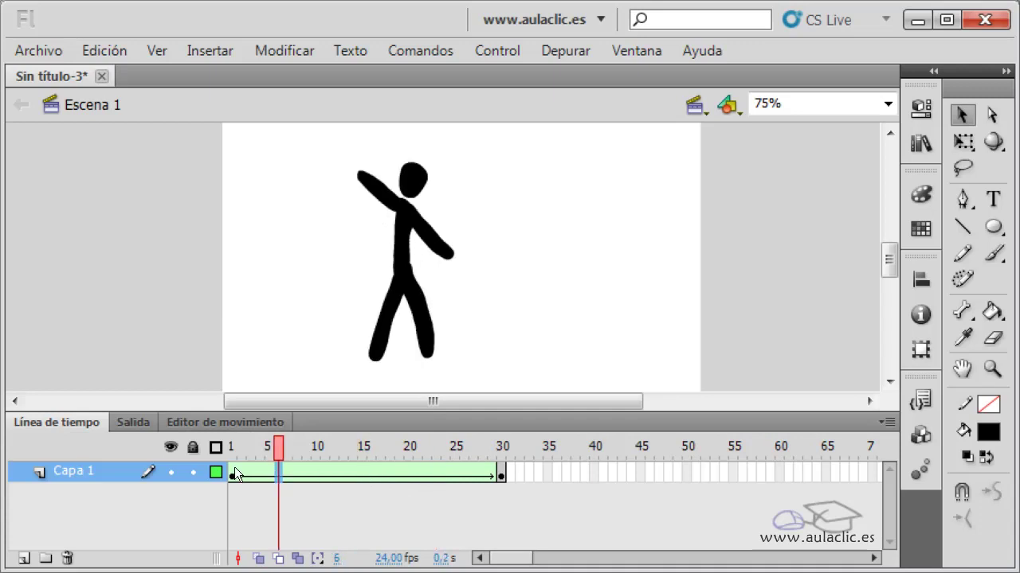
click(232, 473)
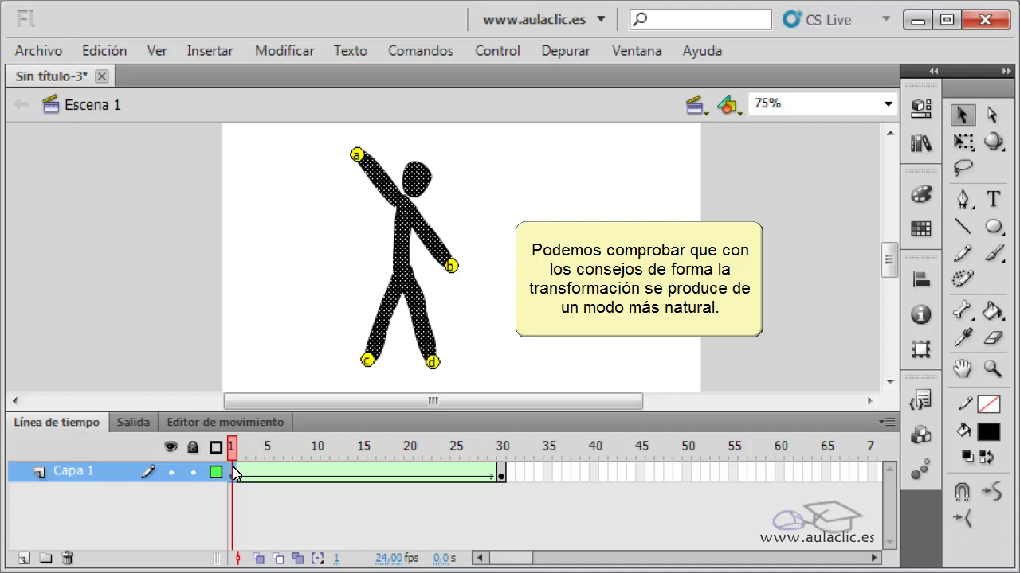
drag(241, 459, 514, 466)
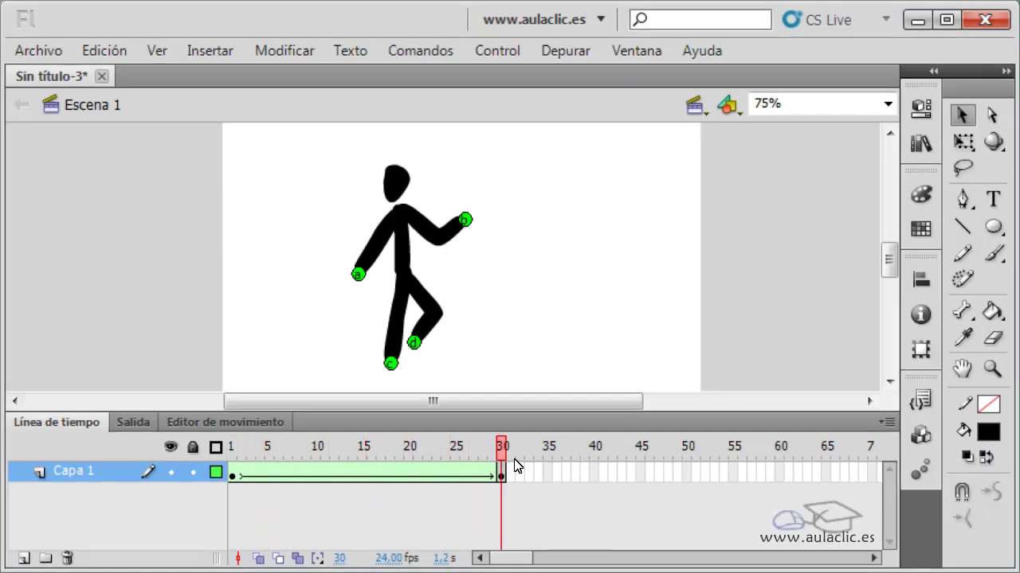